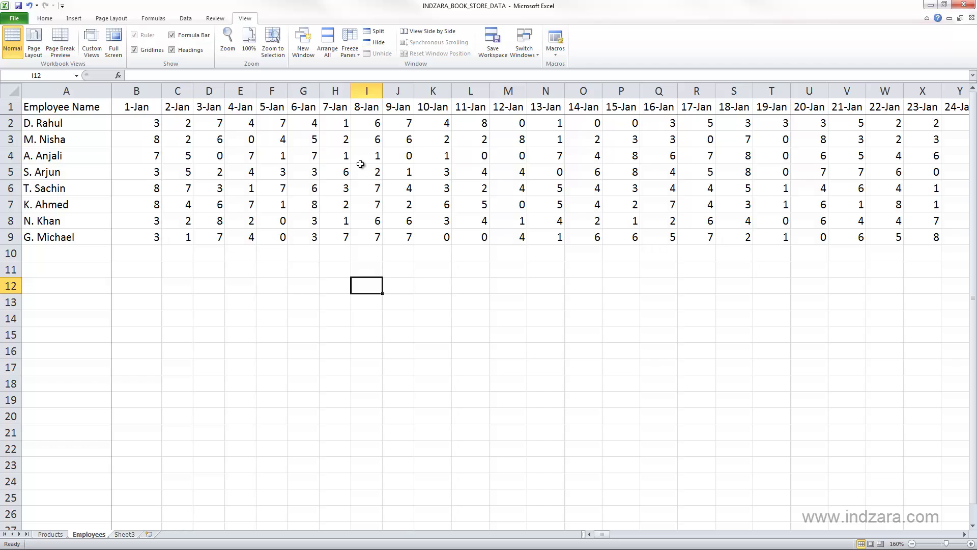
Step: Jump from I2 to the last data column and select the 31-Dec hours in NB2:NB9
{"action": "left_click", "coordinate": [370, 127]}
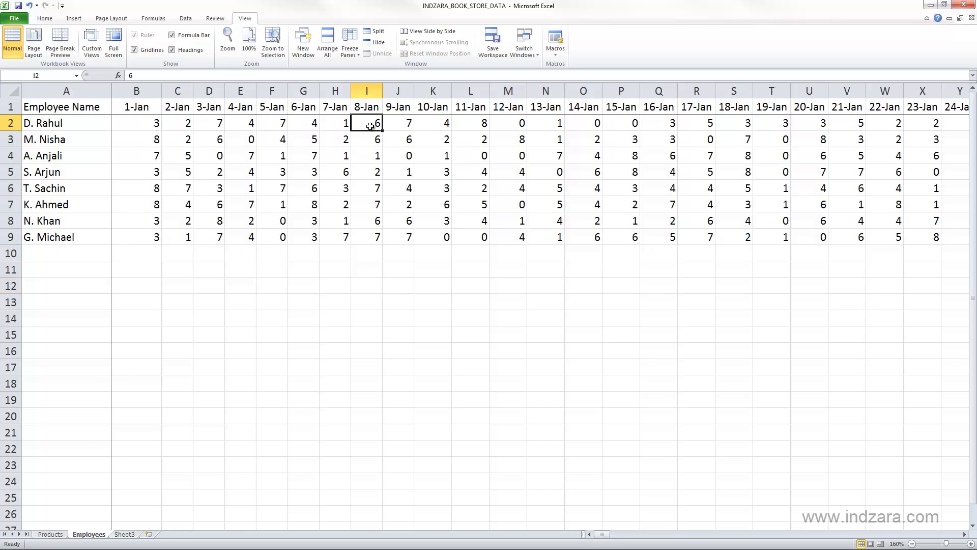
{"action": "key", "text": "ctrl+Right"}
{"action": "key", "text": "Right"}
{"action": "key", "text": "Right"}
{"action": "key", "text": "Right"}
{"action": "key", "text": "Right"}
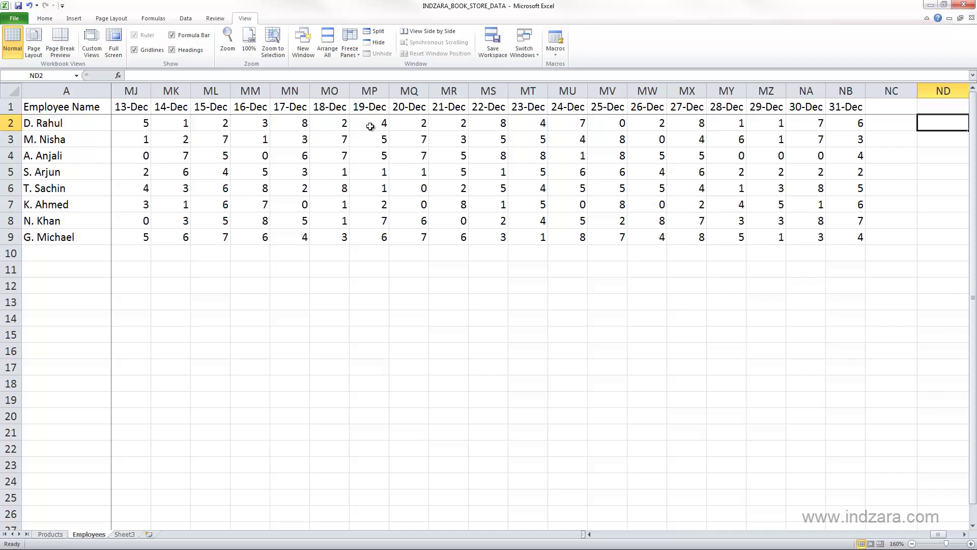
{"action": "key", "text": "Right"}
{"action": "key", "text": "Right"}
{"action": "key", "text": "Right"}
{"action": "key", "text": "Right"}
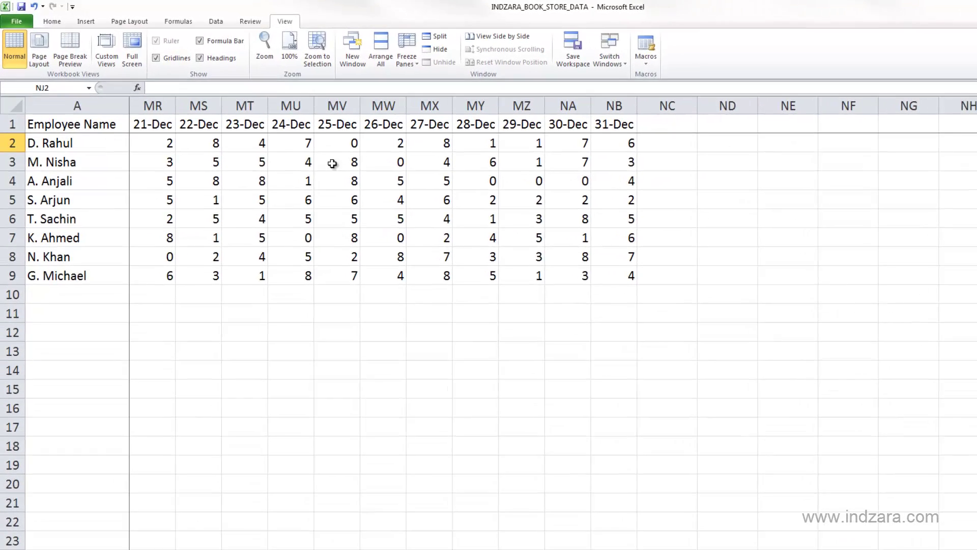
{"action": "left_click_drag", "start_coordinate": [700, 167], "coordinate": [695, 303]}
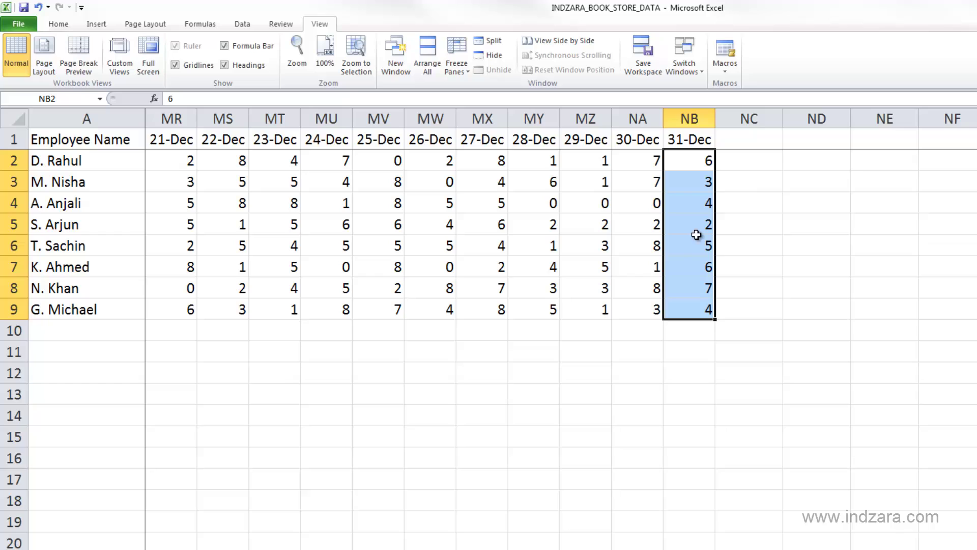
{"action": "left_click", "coordinate": [692, 167]}
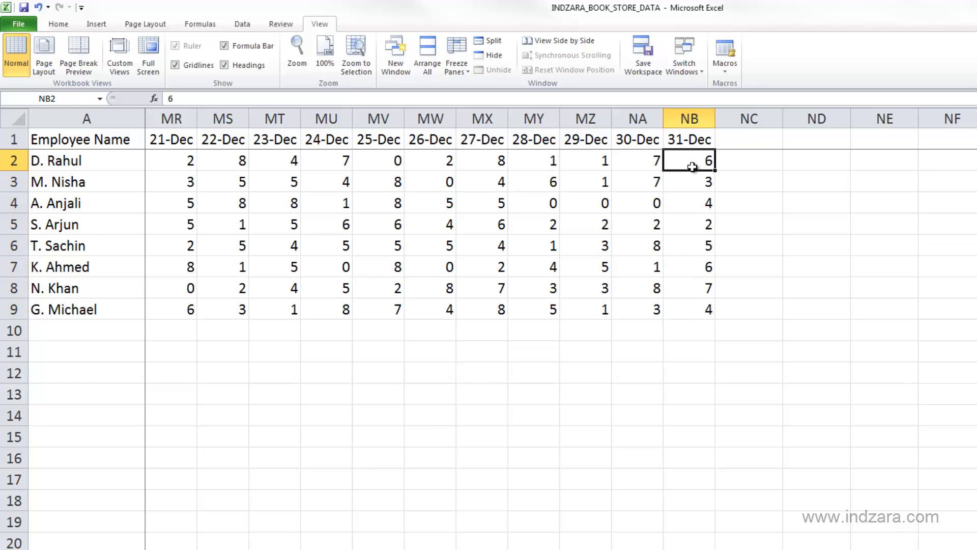
{"action": "left_click", "coordinate": [697, 312]}
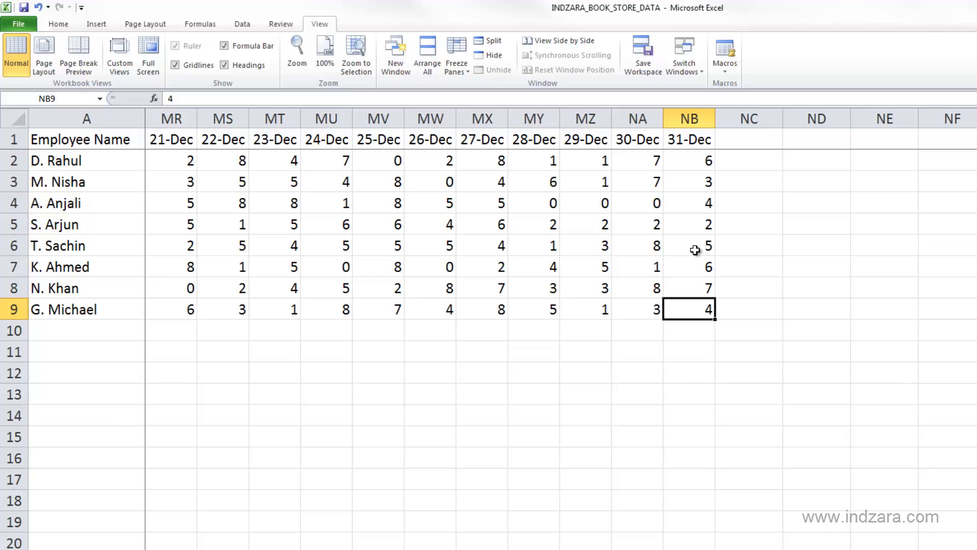
Step: Enter =6+3+4+2+5+6+7+4 in ND2 so it shows 37
{"action": "left_click", "coordinate": [792, 168]}
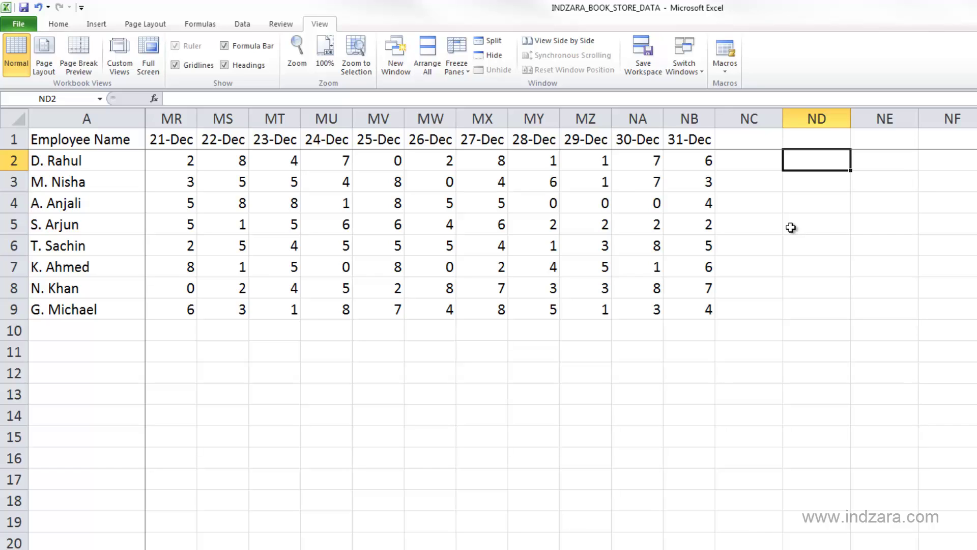
{"action": "type", "text": "="}
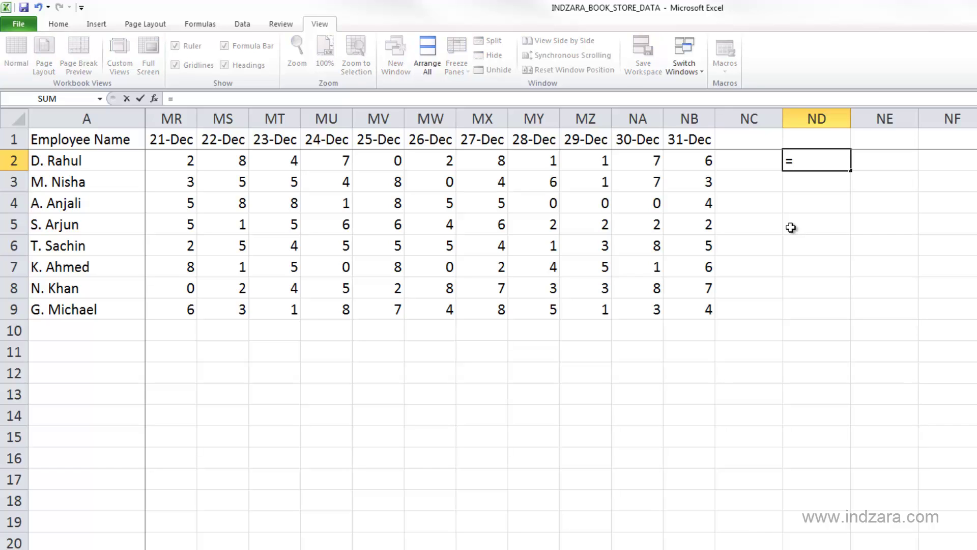
{"action": "type", "text": "6+3+4+2+"}
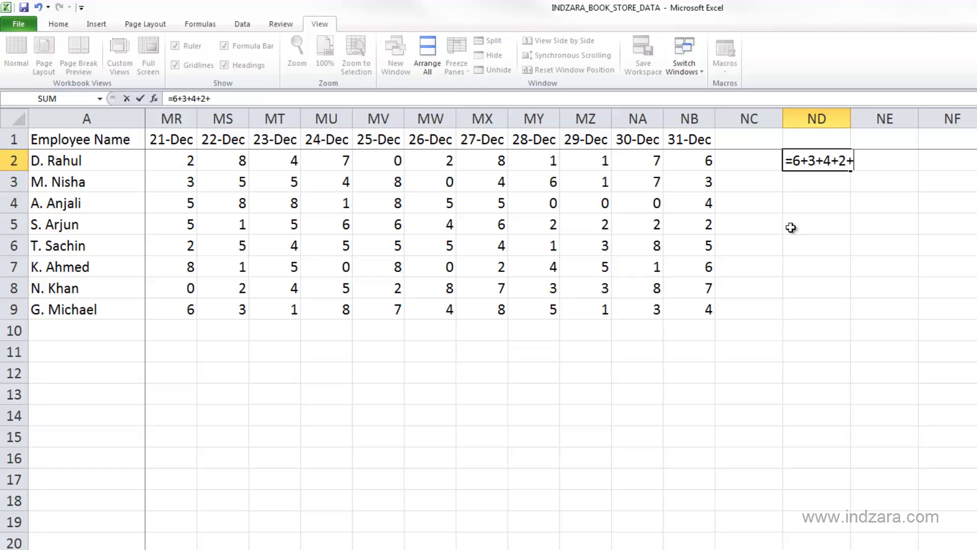
{"action": "type", "text": "5+6+7+4"}
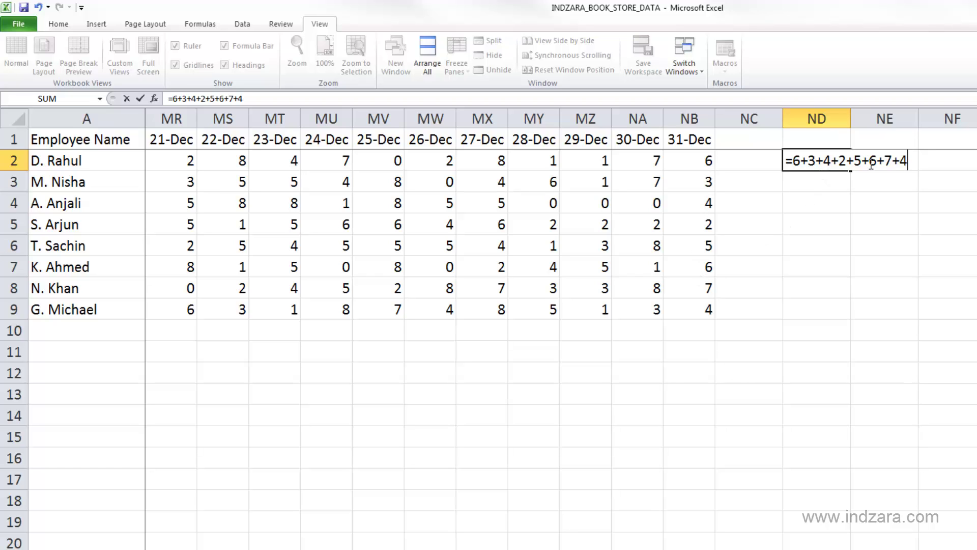
{"action": "key", "text": "Return"}
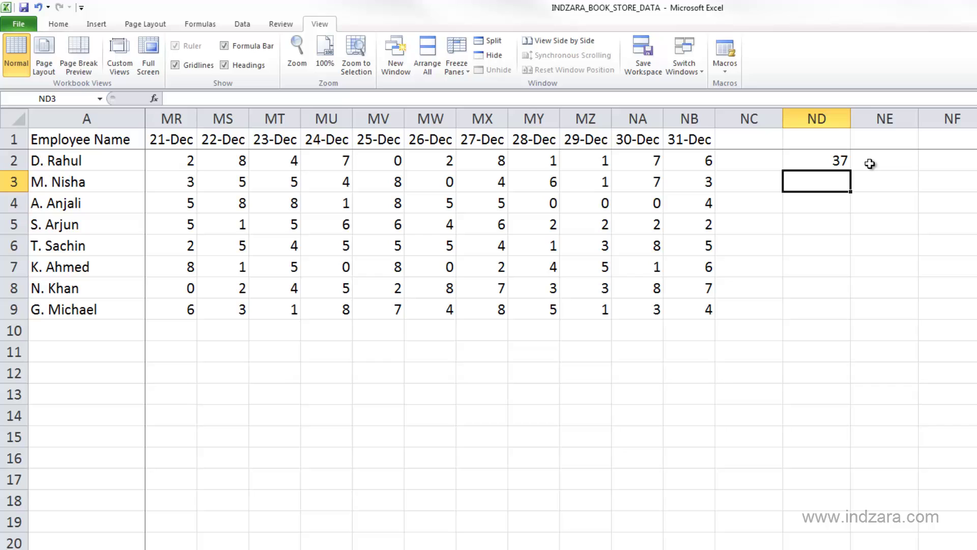
{"action": "left_click", "coordinate": [843, 163]}
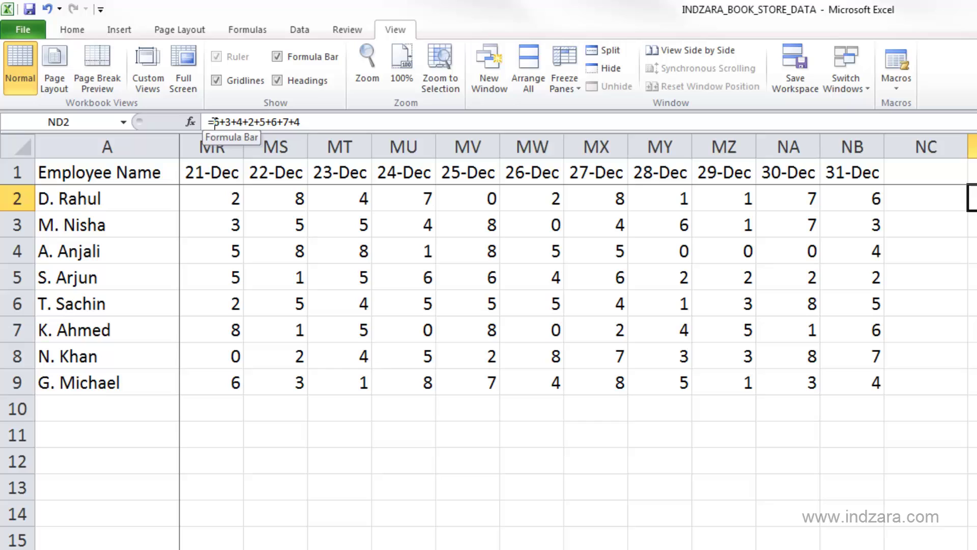
{"action": "double_click", "coordinate": [215, 123]}
{"action": "type", "text": "6"}
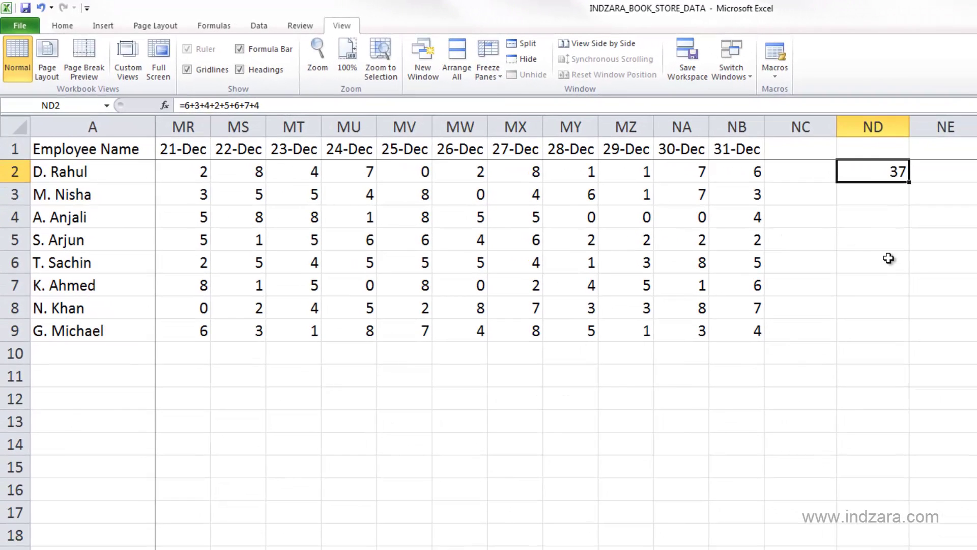
Step: Start a formula in ND3 adding the cell references NB2, NB3, NB4 and NB5
{"action": "left_click", "coordinate": [898, 195]}
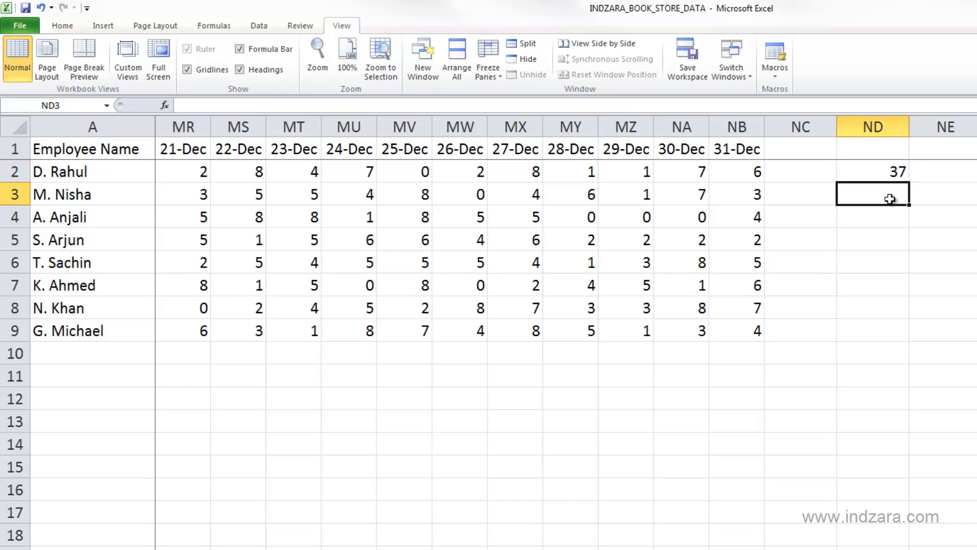
{"action": "type", "text": "="}
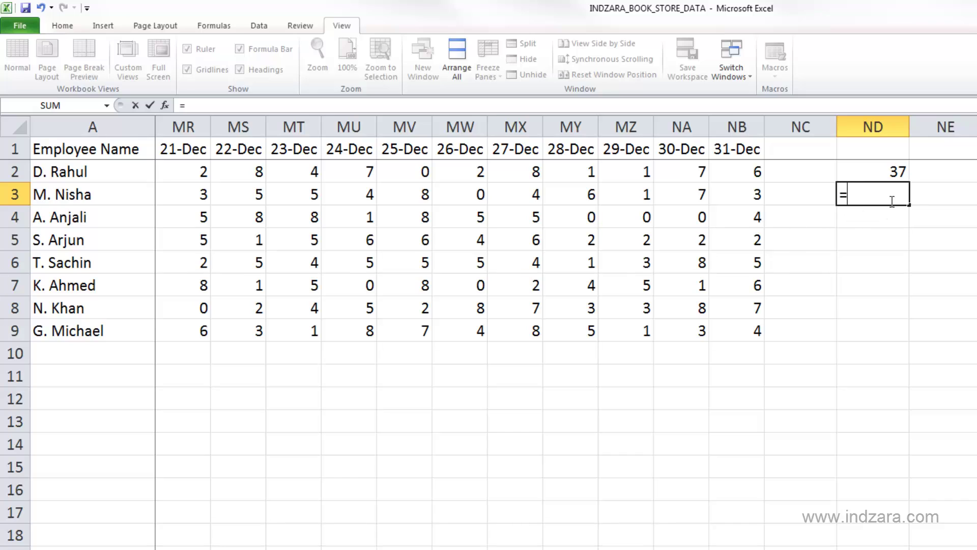
{"action": "left_click", "coordinate": [753, 172]}
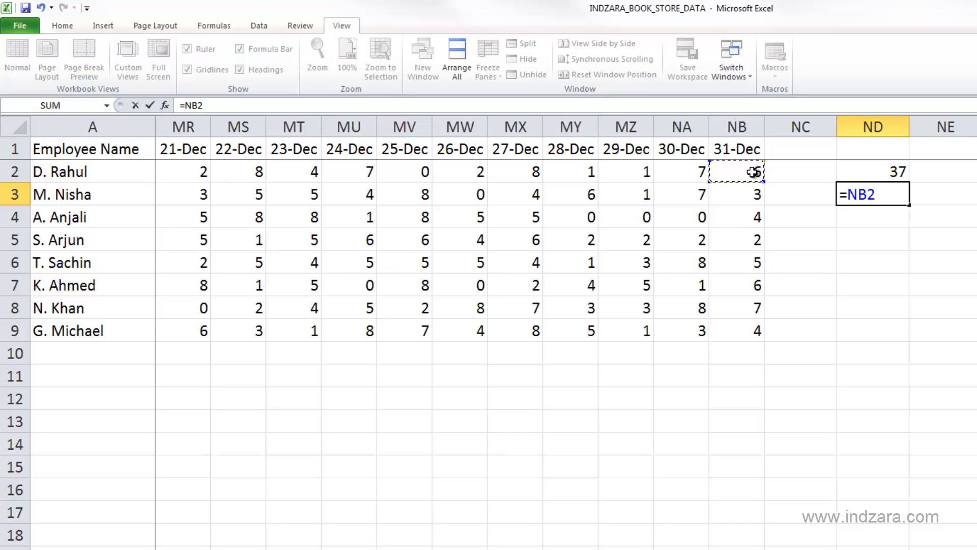
{"action": "type", "text": "+"}
{"action": "left_click", "coordinate": [740, 194]}
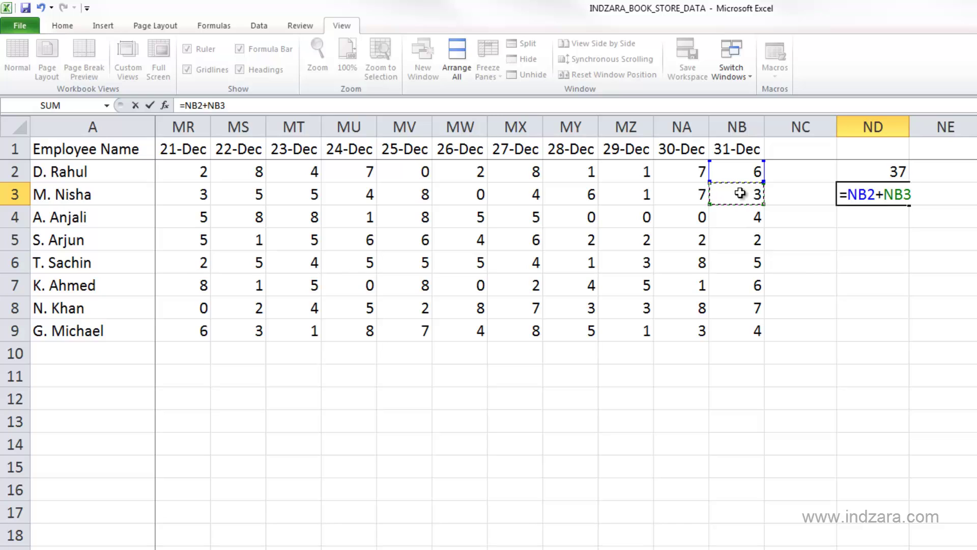
{"action": "type", "text": "+"}
{"action": "left_click", "coordinate": [731, 223]}
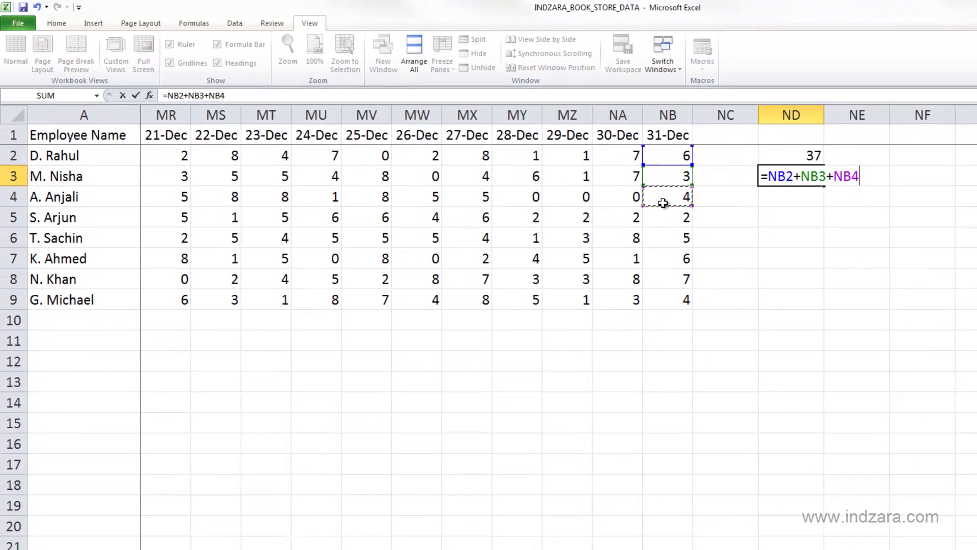
{"action": "type", "text": "+"}
{"action": "left_click", "coordinate": [661, 218]}
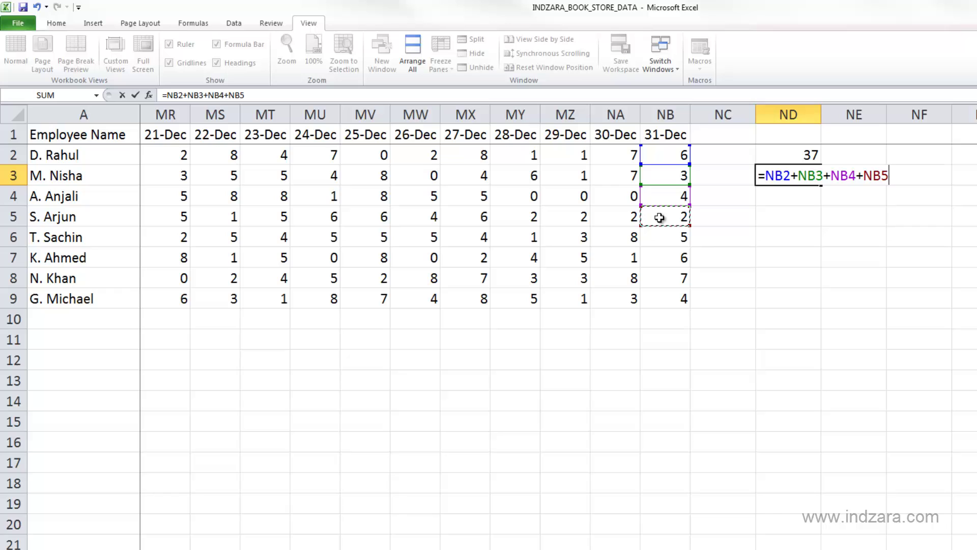
Step: Extend the ND3 formula with NB6 through NB9 and commit it, giving 37
{"action": "type", "text": "+"}
{"action": "left_click", "coordinate": [659, 236]}
{"action": "type", "text": "+"}
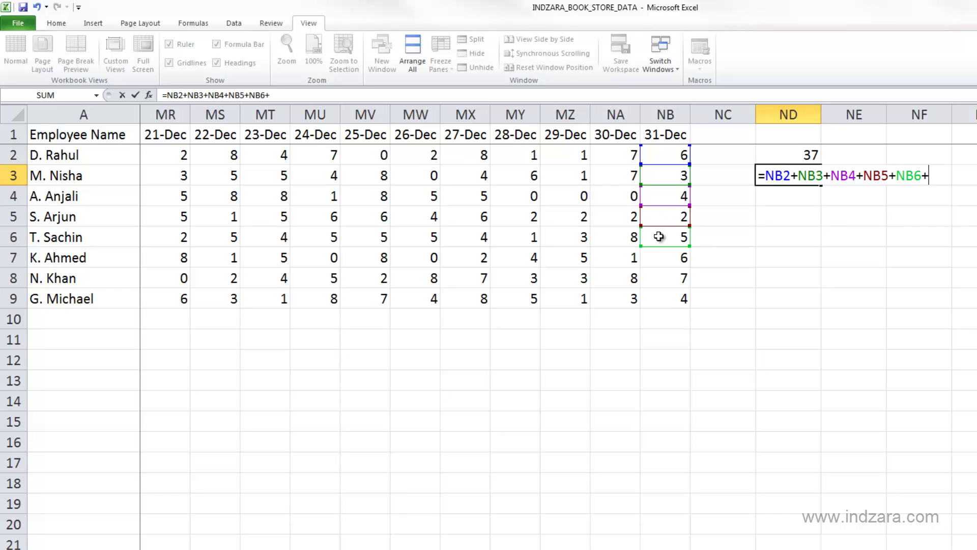
{"action": "left_click", "coordinate": [680, 257]}
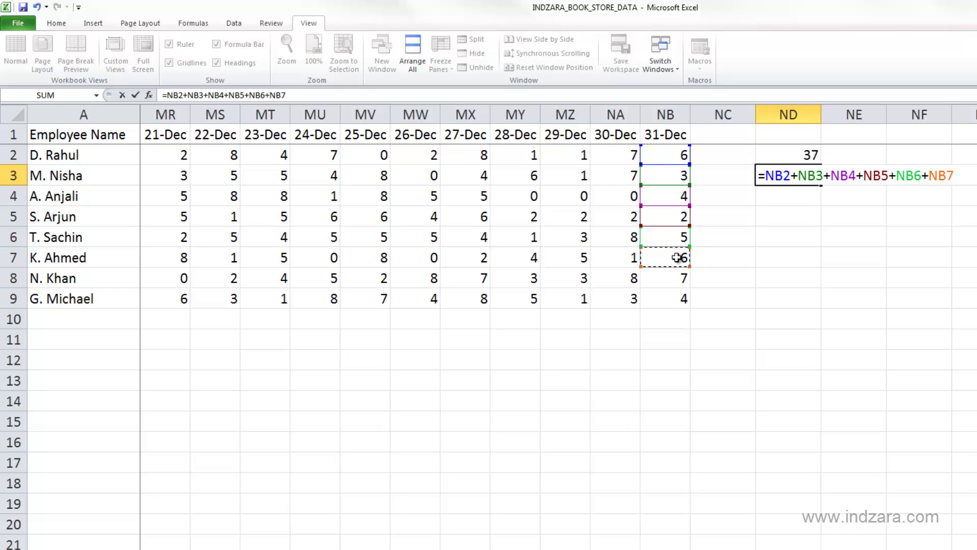
{"action": "type", "text": "+"}
{"action": "left_click", "coordinate": [663, 277]}
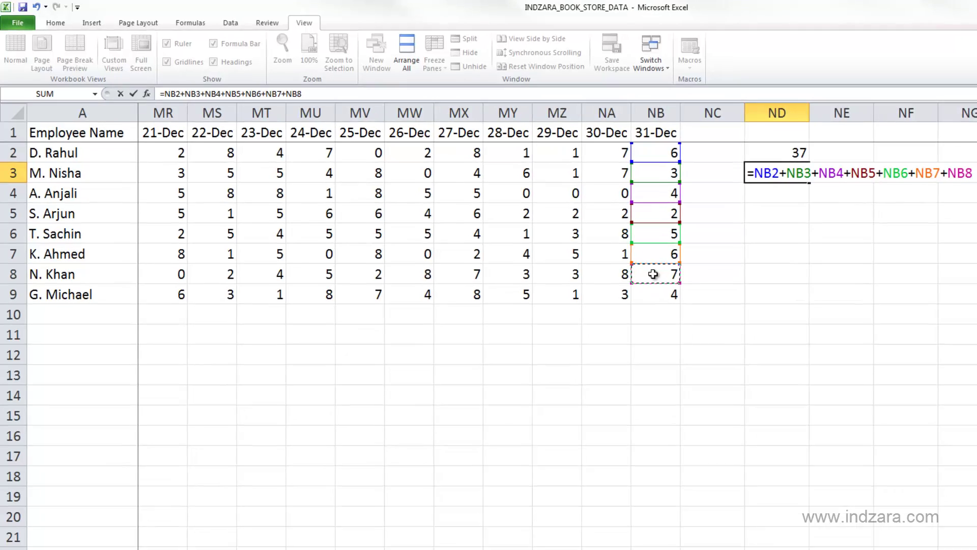
{"action": "type", "text": "+"}
{"action": "left_click", "coordinate": [652, 299]}
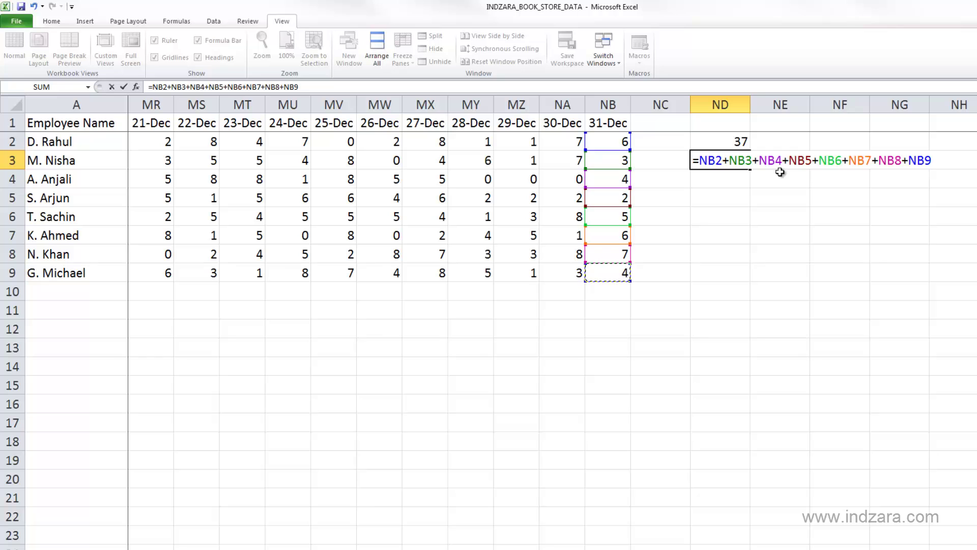
{"action": "key", "text": "Return"}
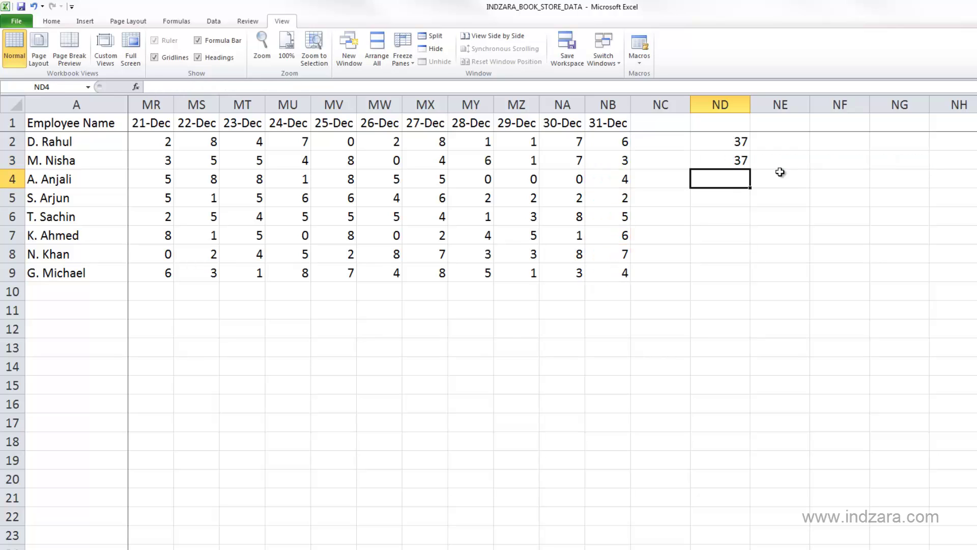
{"action": "left_click", "coordinate": [741, 161]}
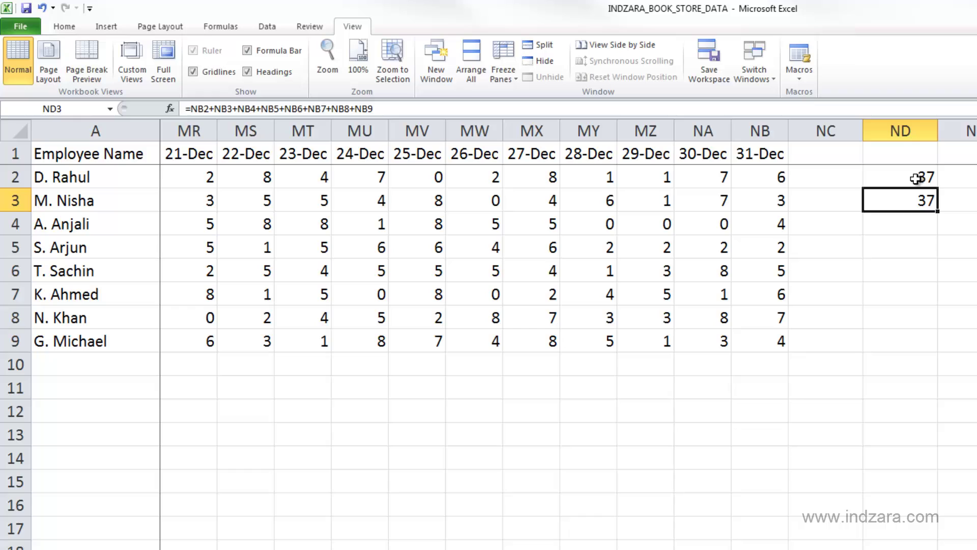
{"action": "left_click", "coordinate": [912, 180]}
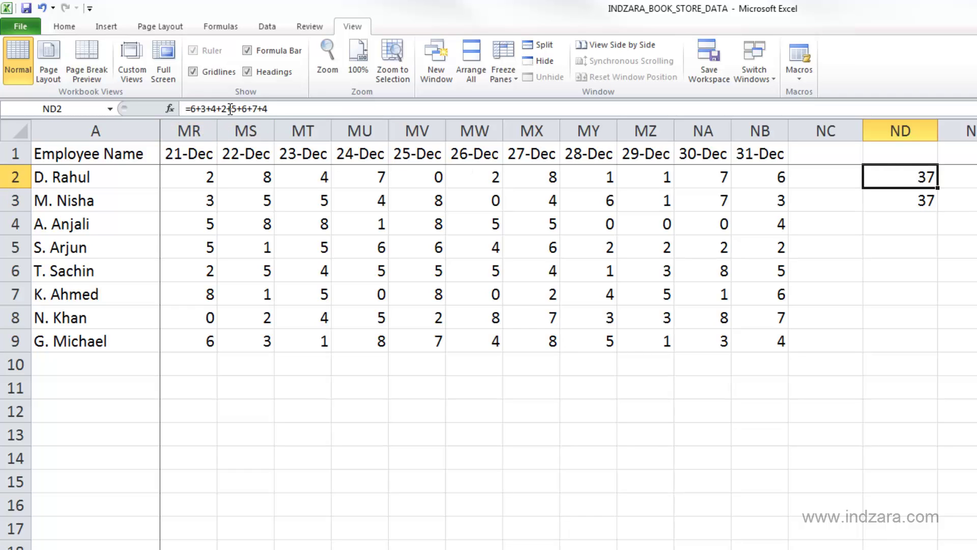
{"action": "left_click", "coordinate": [897, 201]}
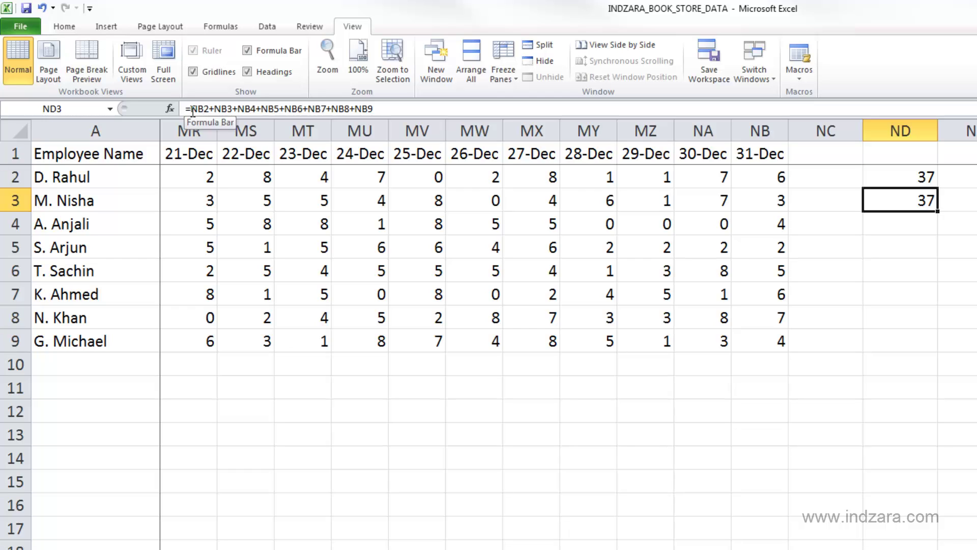
{"action": "left_click", "coordinate": [908, 181]}
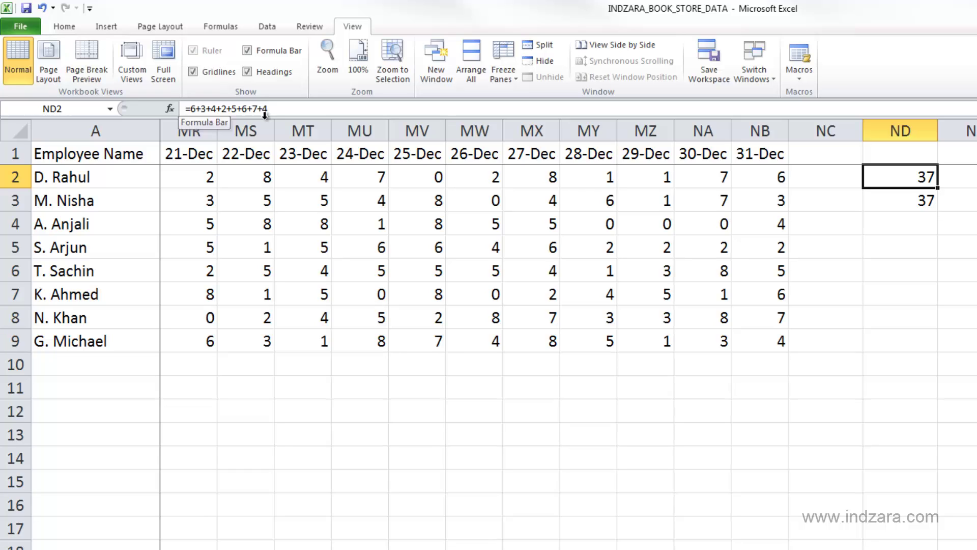
{"action": "left_click", "coordinate": [909, 206]}
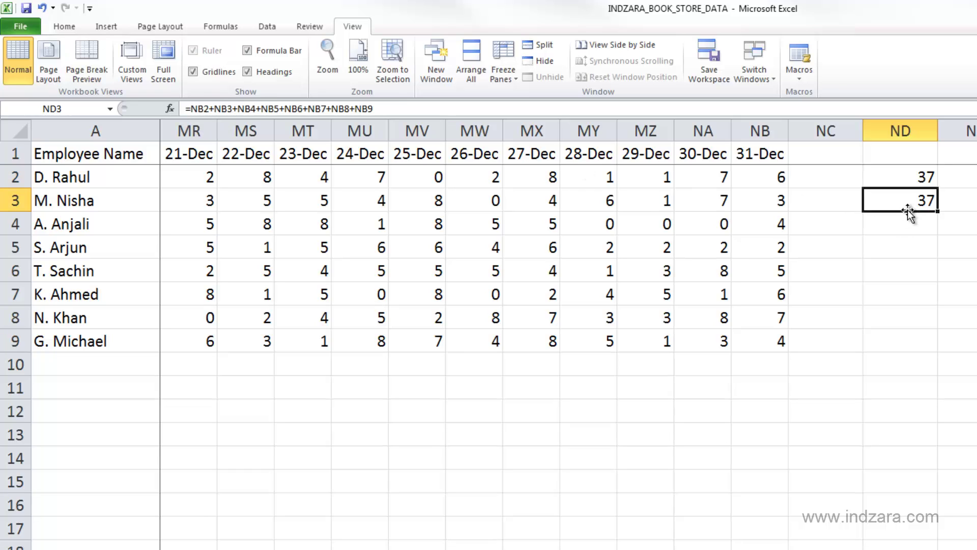
{"action": "left_click", "coordinate": [776, 226]}
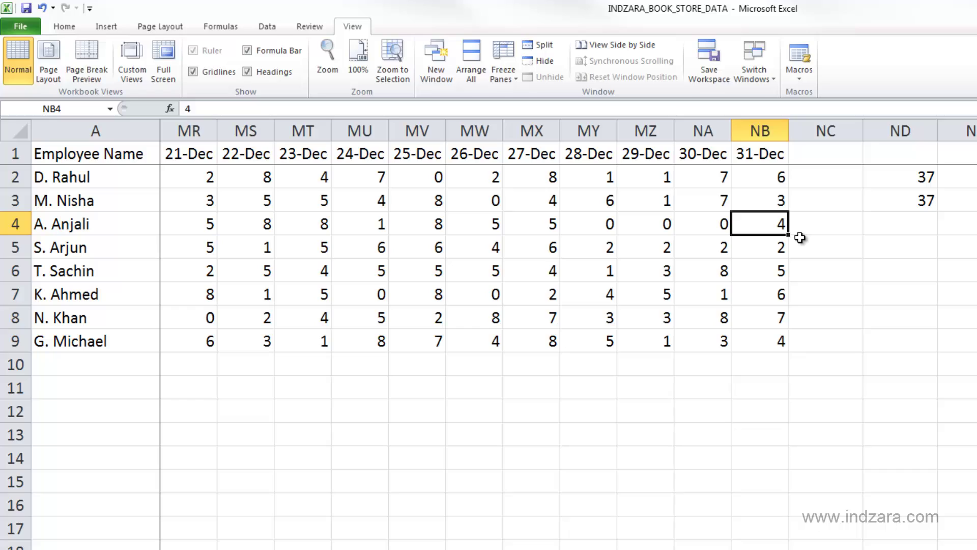
{"action": "type", "text": "2"}
{"action": "key", "text": "Return"}
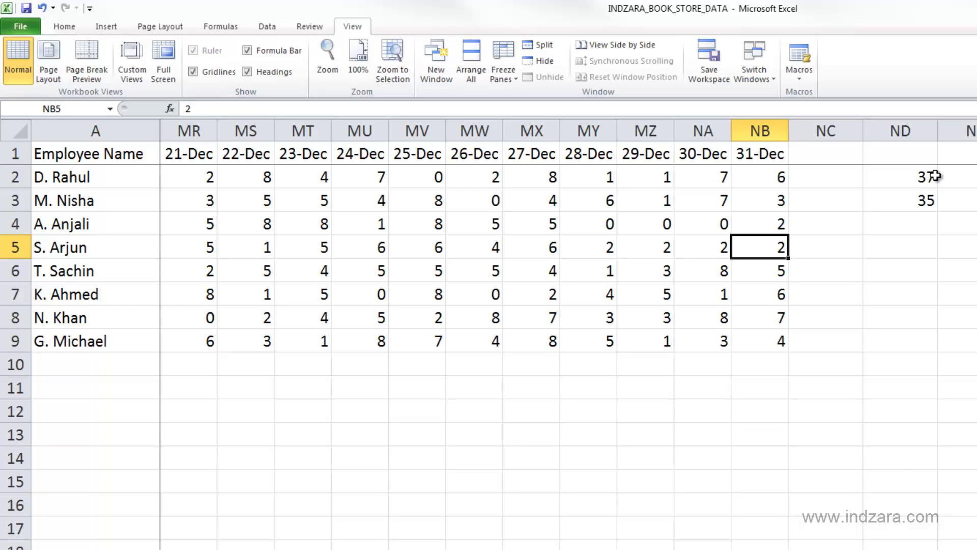
{"action": "left_click", "coordinate": [932, 205]}
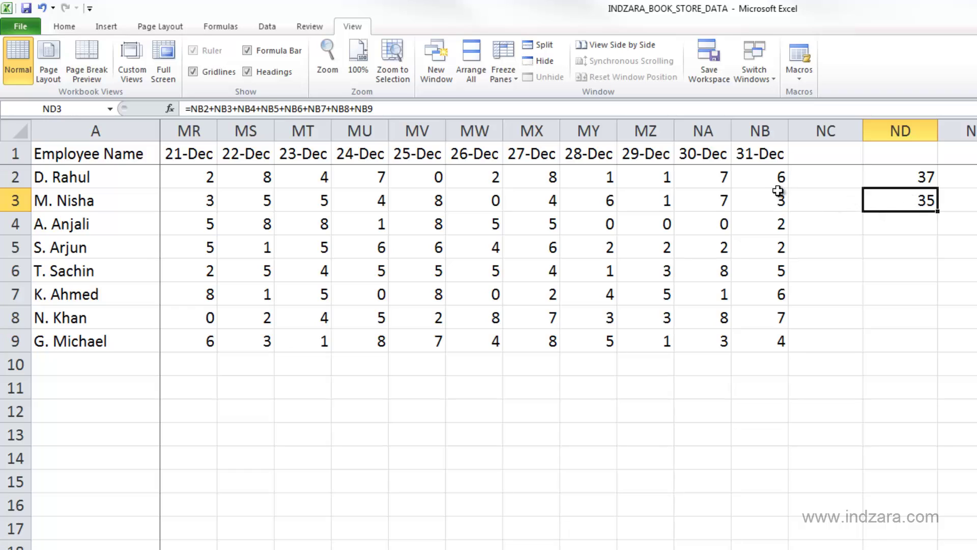
{"action": "left_click_drag", "start_coordinate": [774, 178], "coordinate": [774, 338]}
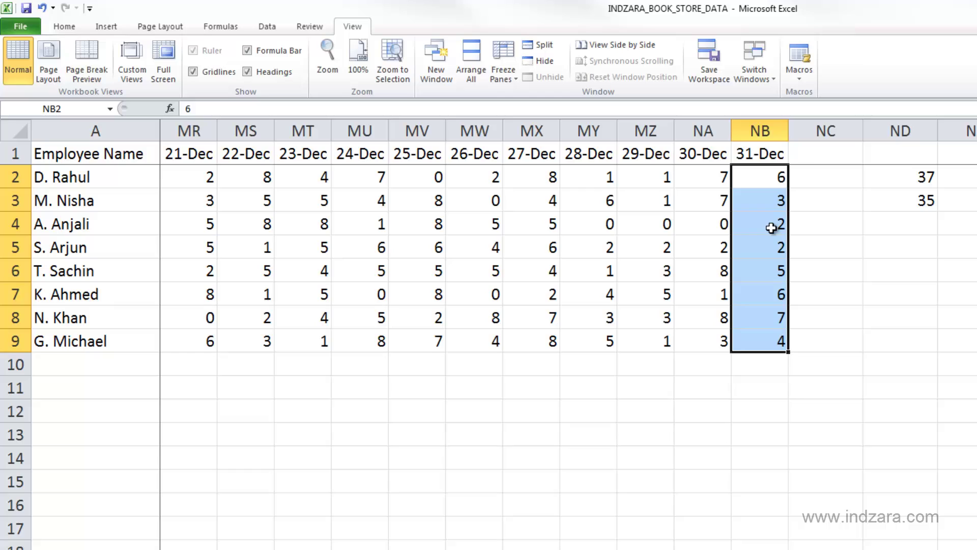
{"action": "left_click", "coordinate": [855, 246]}
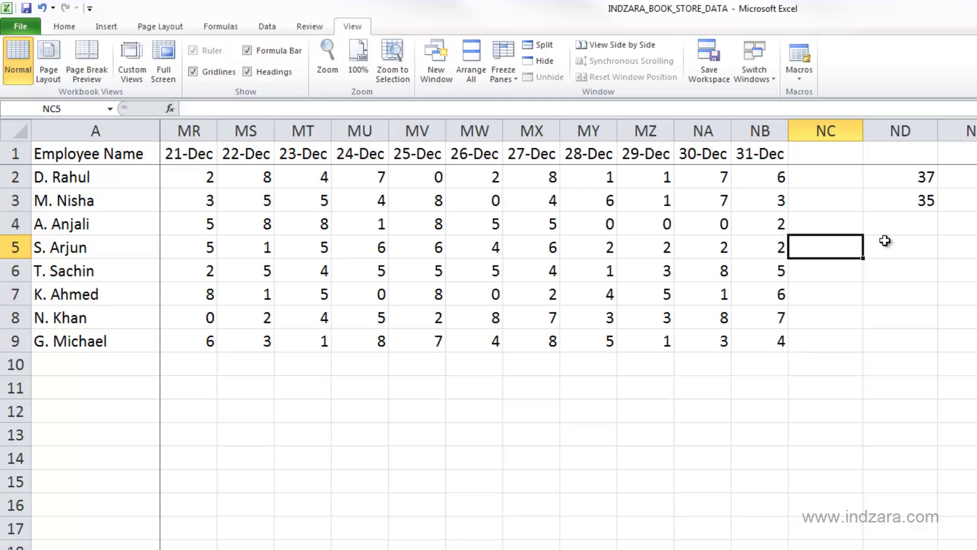
{"action": "left_click", "coordinate": [927, 206]}
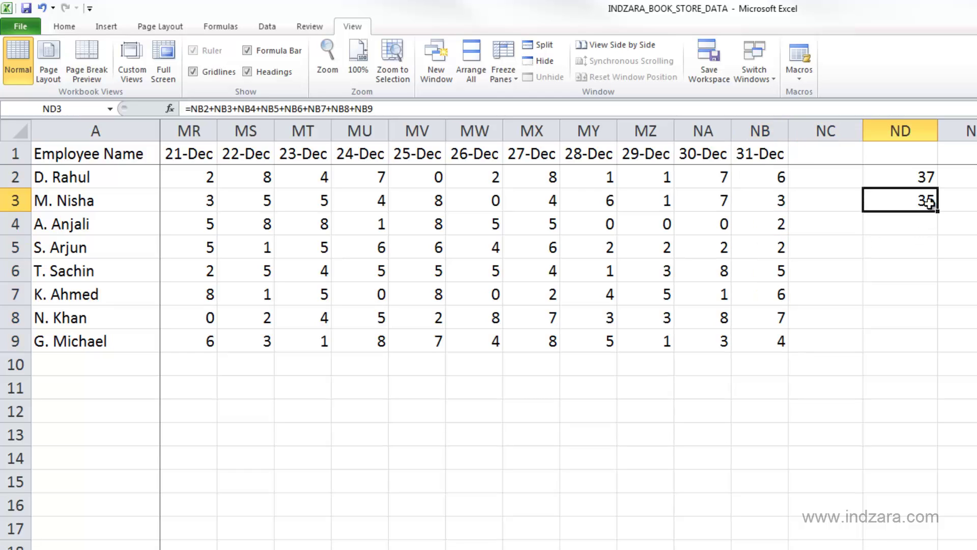
{"action": "left_click", "coordinate": [925, 178]}
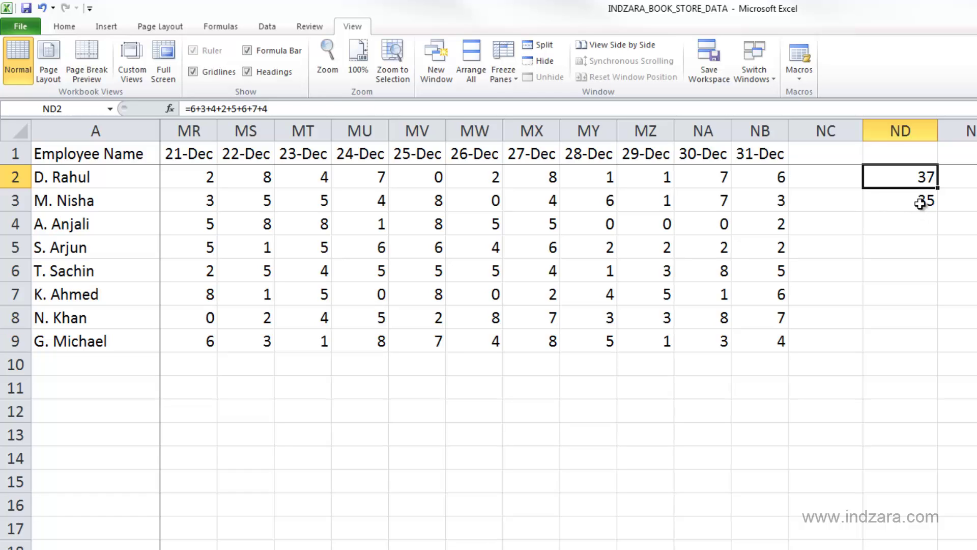
{"action": "left_click", "coordinate": [922, 203]}
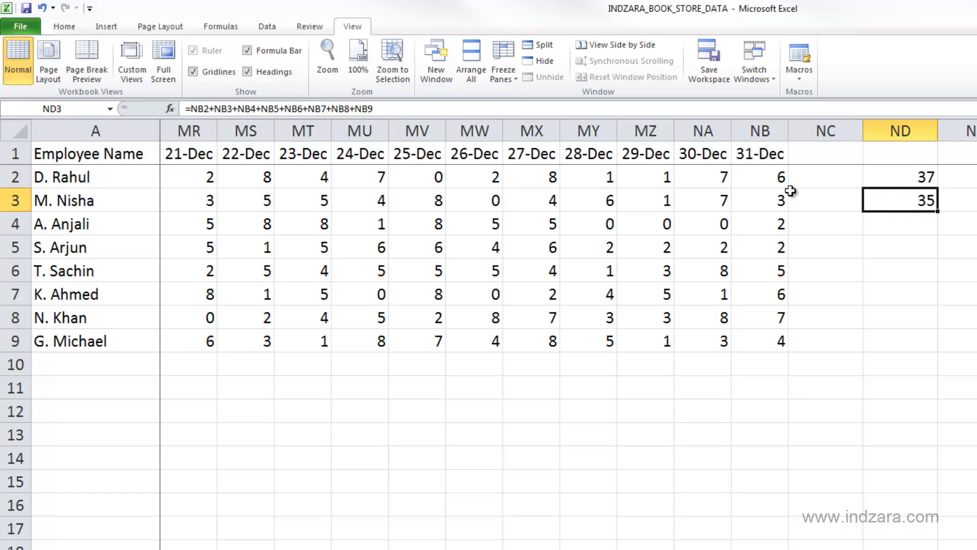
{"action": "left_click", "coordinate": [934, 179]}
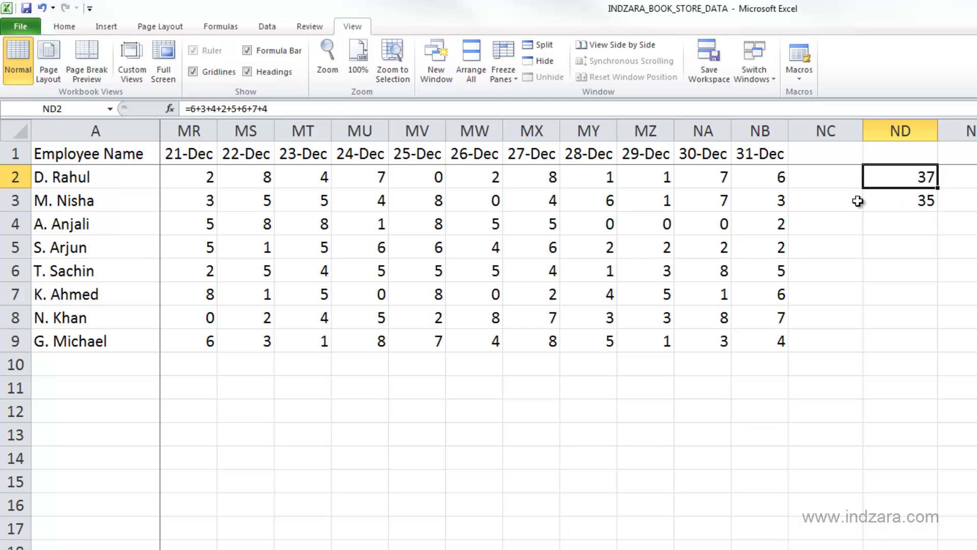
{"action": "left_click", "coordinate": [917, 202]}
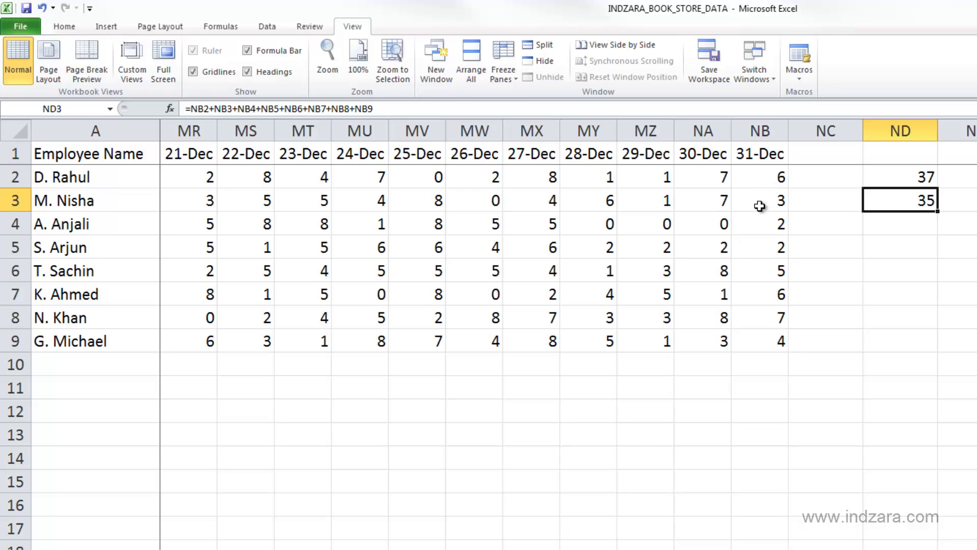
{"action": "left_click", "coordinate": [891, 178]}
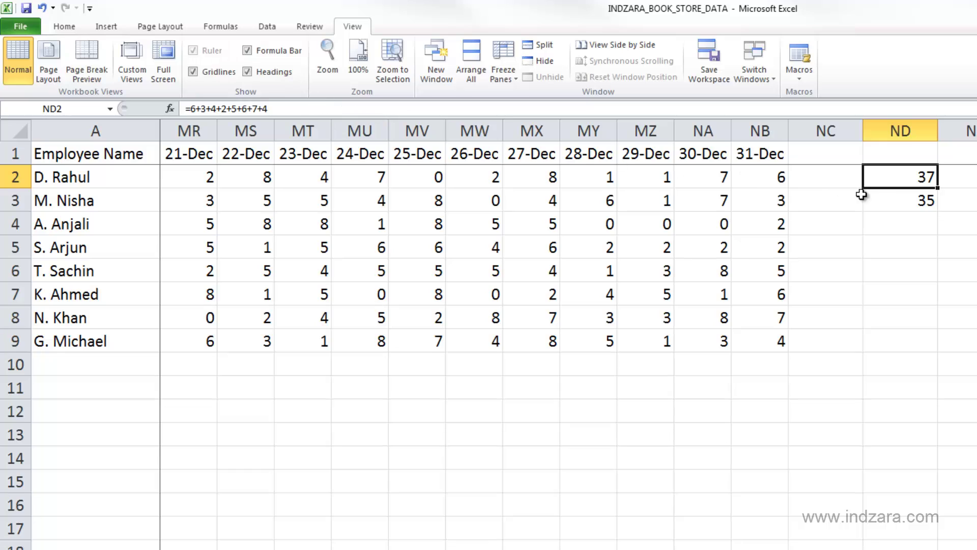
{"action": "left_click", "coordinate": [884, 199]}
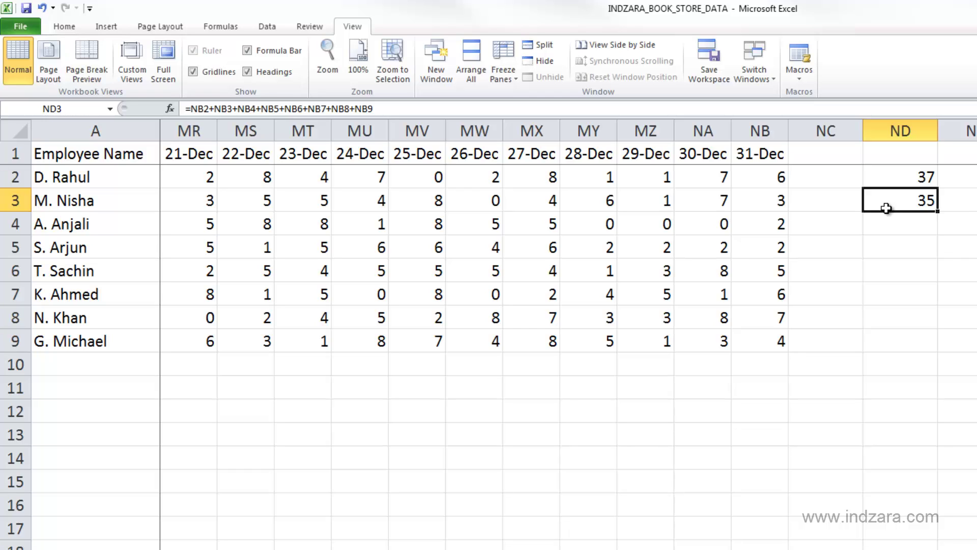
{"action": "key", "text": "Down"}
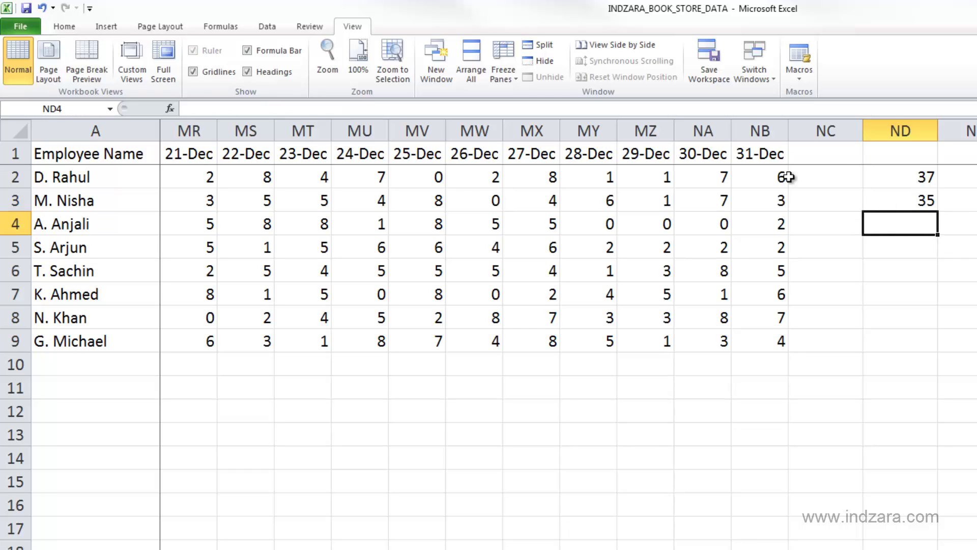
{"action": "left_click", "coordinate": [917, 202]}
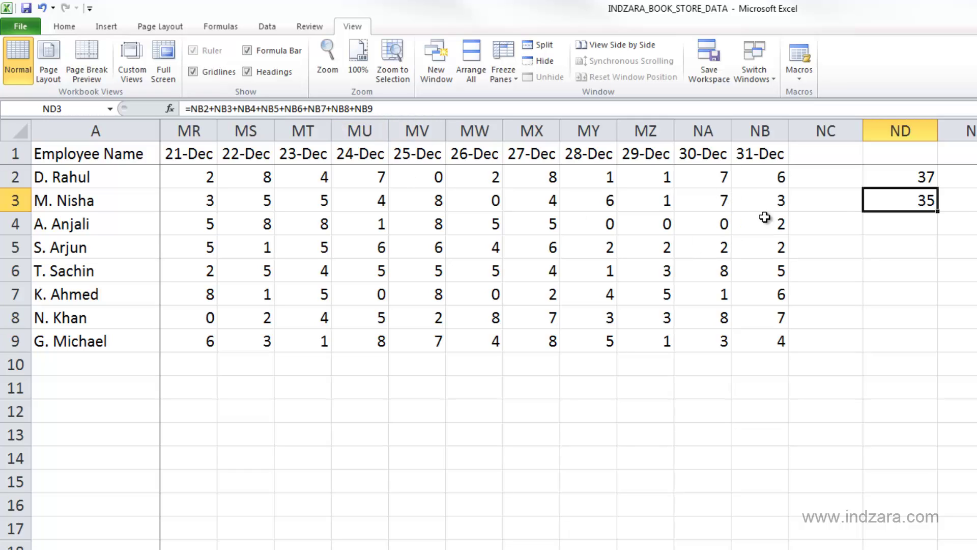
{"action": "left_click", "coordinate": [909, 224]}
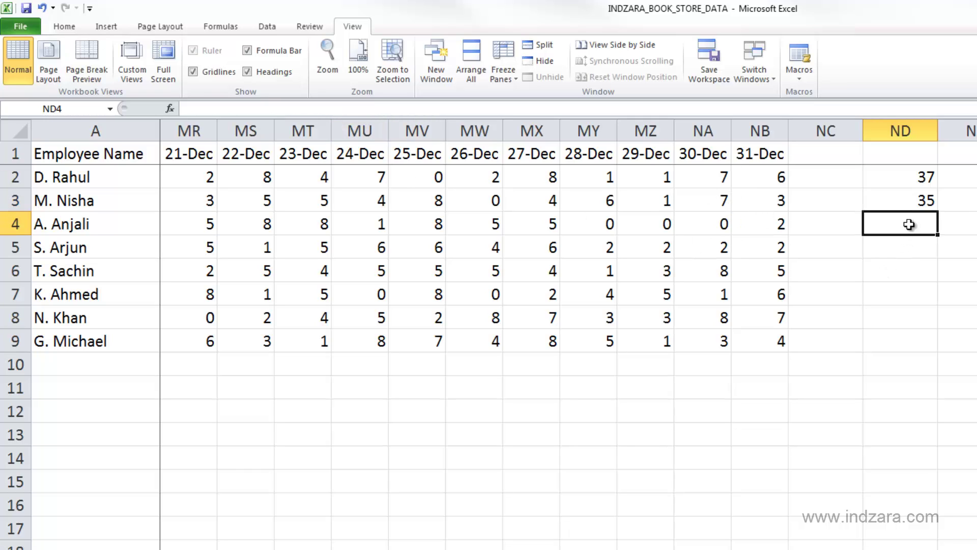
{"action": "type", "text": "="}
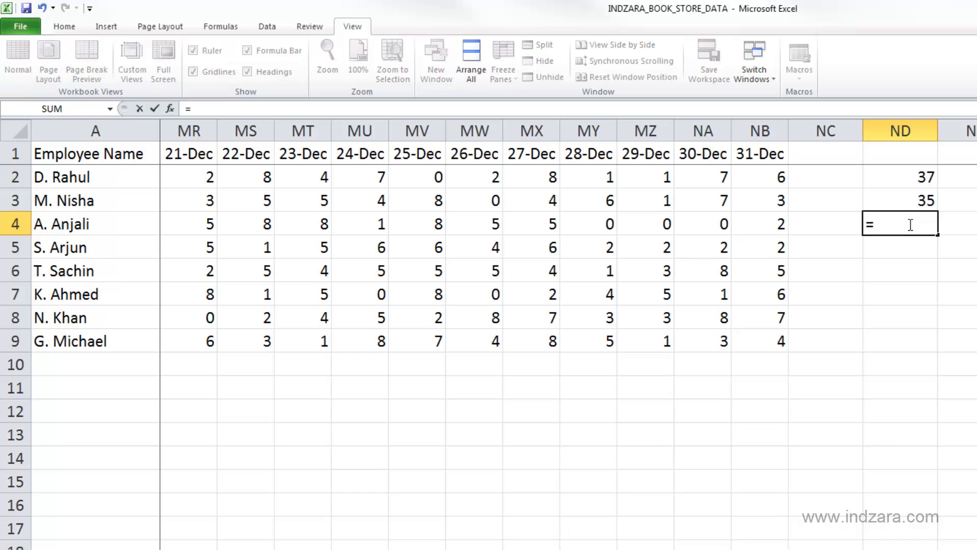
{"action": "type", "text": "NB2"}
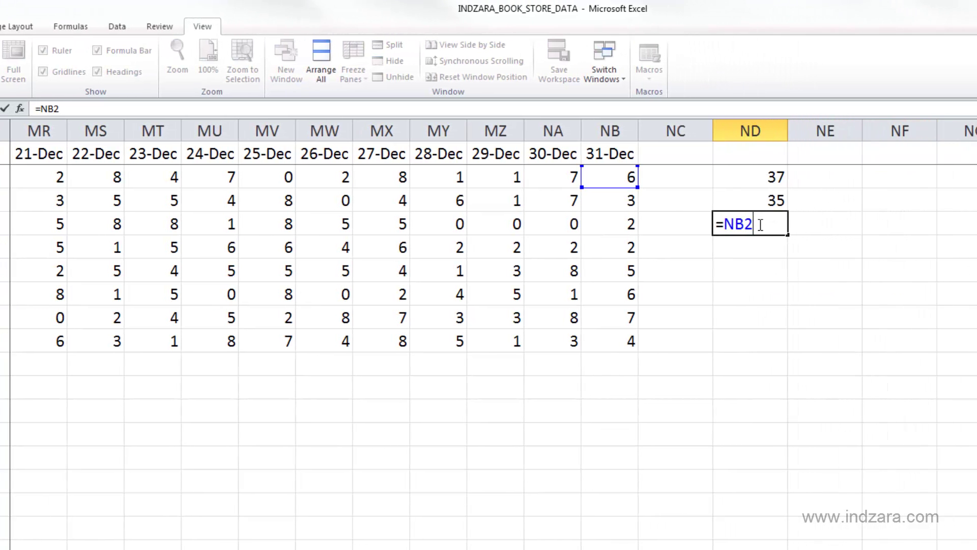
{"action": "type", "text": "+NB"}
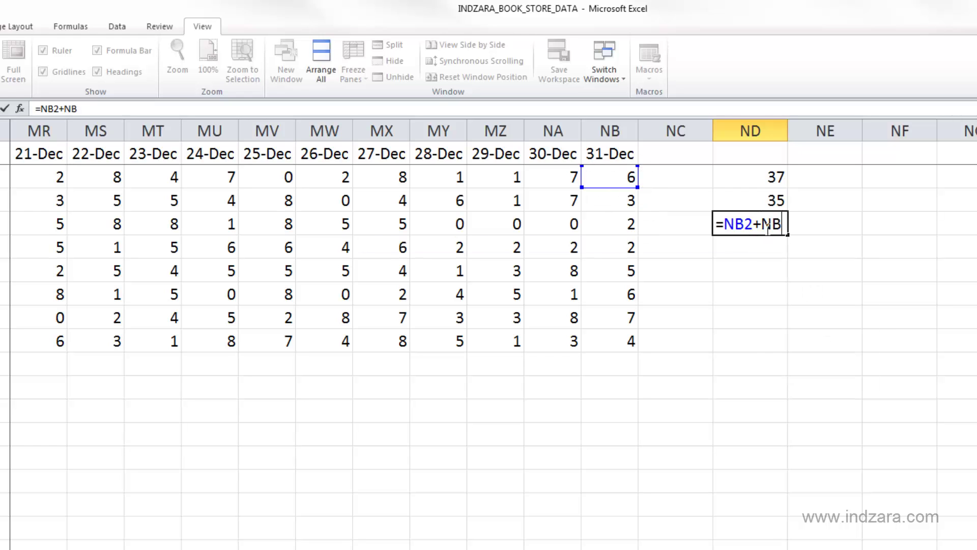
{"action": "type", "text": "3+"}
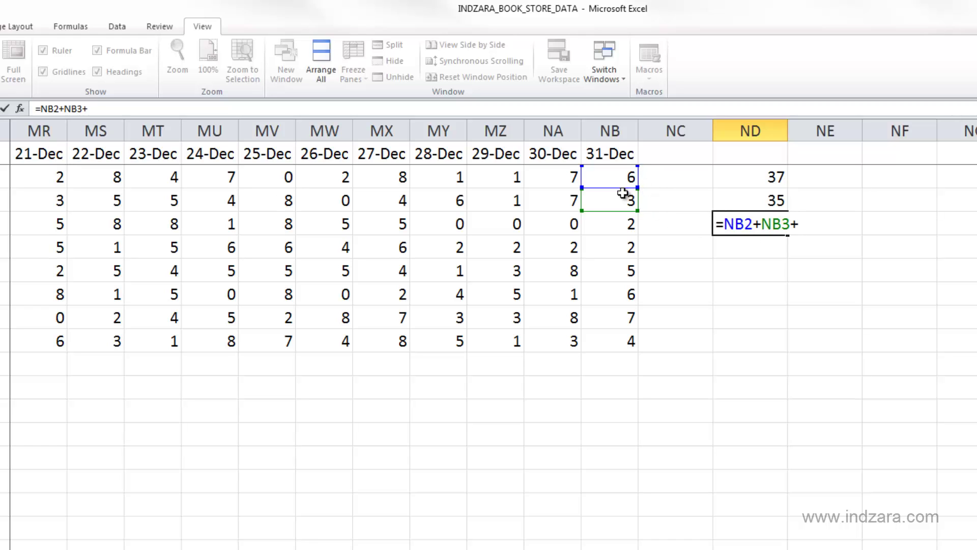
{"action": "type", "text": "NB4"}
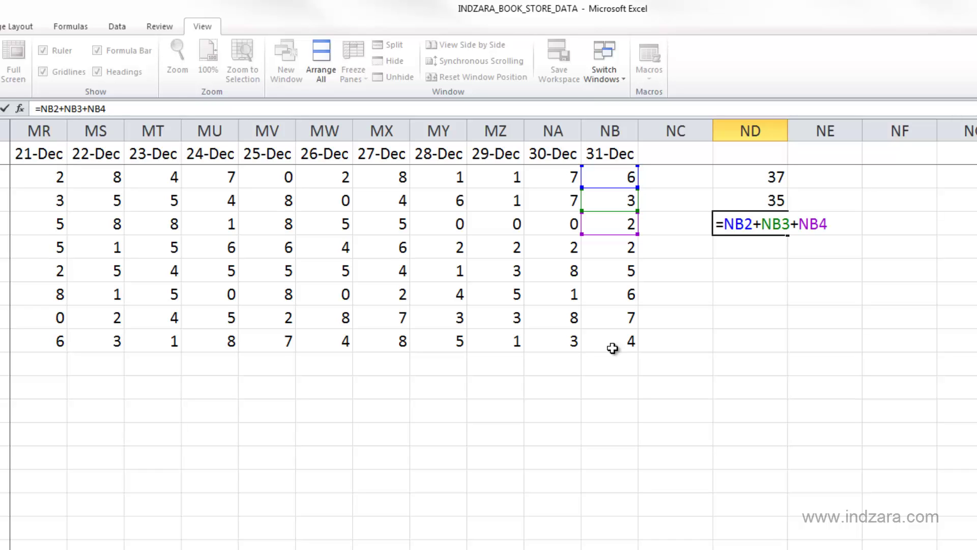
{"action": "key", "text": "Escape"}
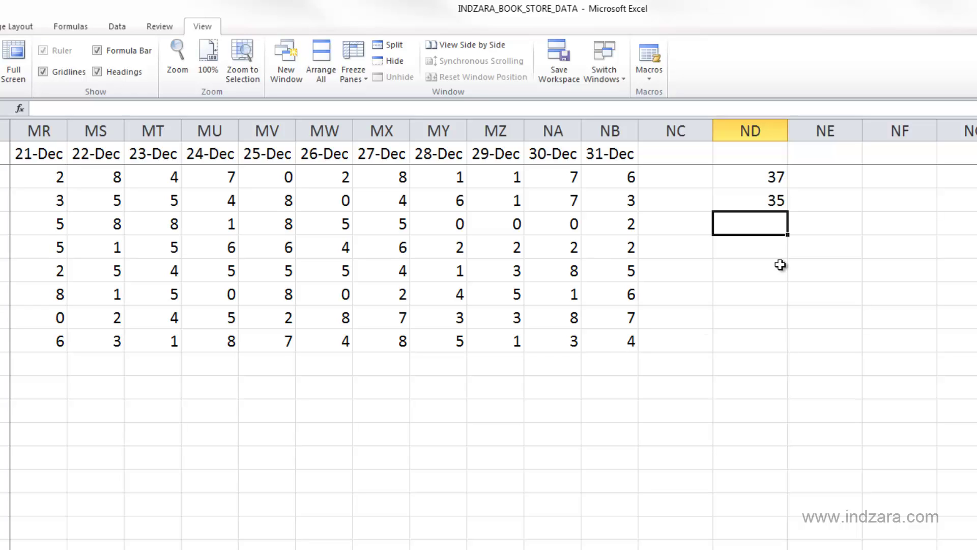
Step: Enter =ND2-ND3 in ND4 by referencing both totals, showing a difference of 2
{"action": "left_click", "coordinate": [767, 181]}
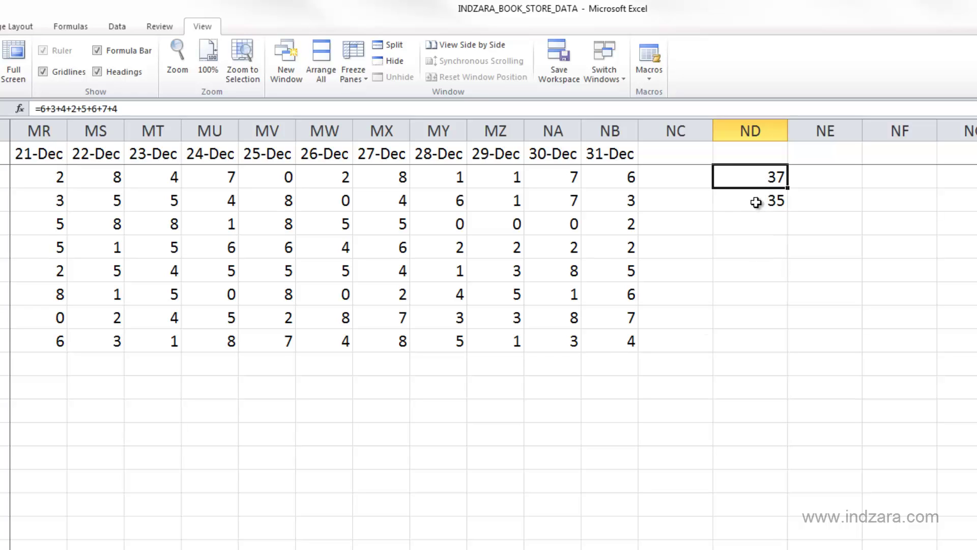
{"action": "left_click", "coordinate": [760, 230]}
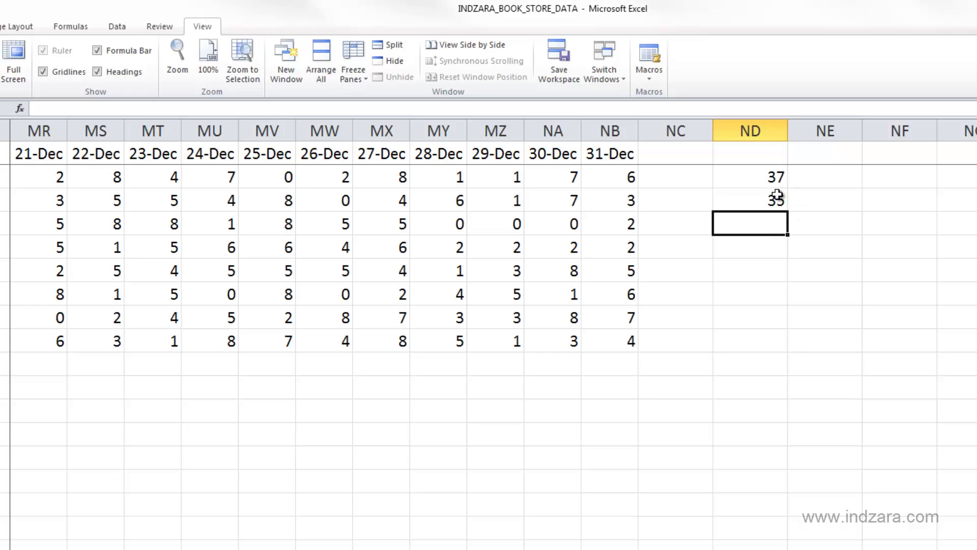
{"action": "type", "text": "="}
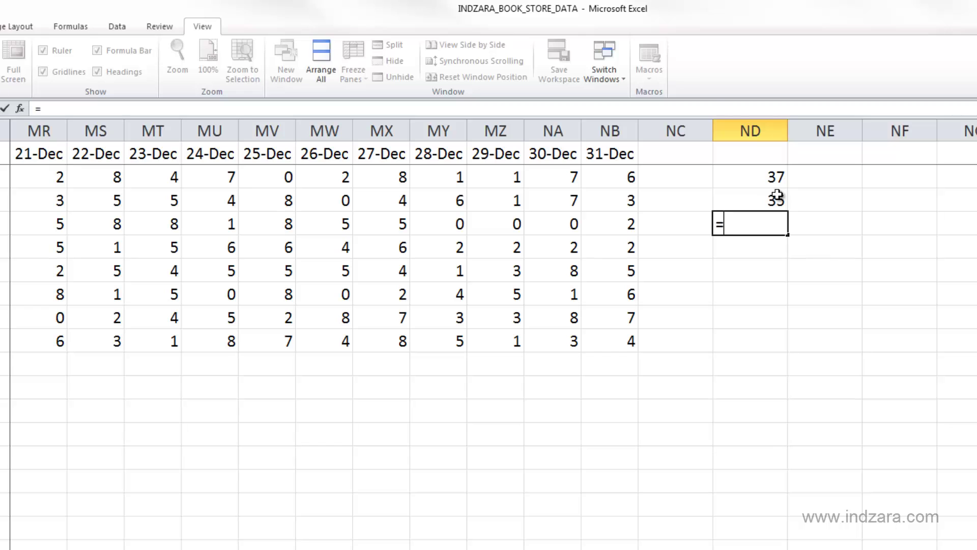
{"action": "left_click", "coordinate": [774, 178]}
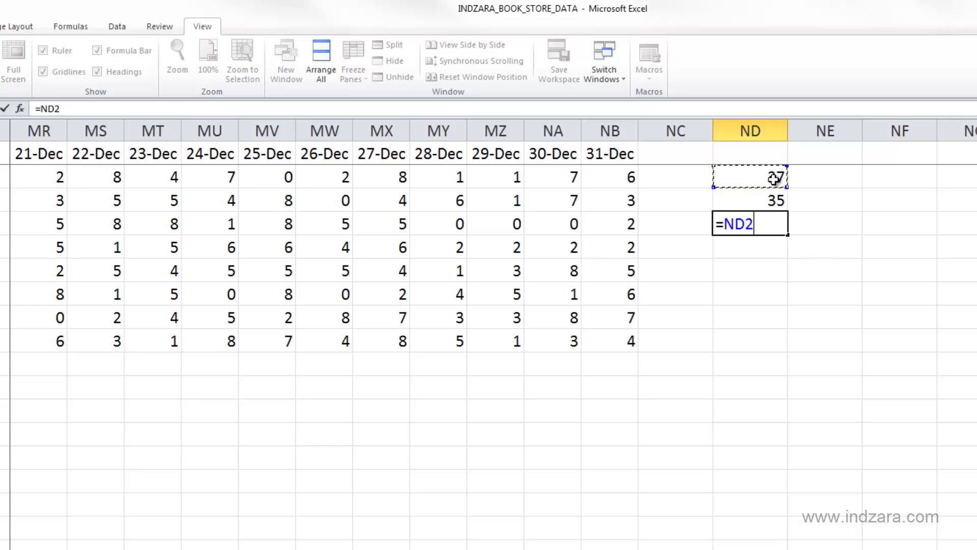
{"action": "type", "text": "-"}
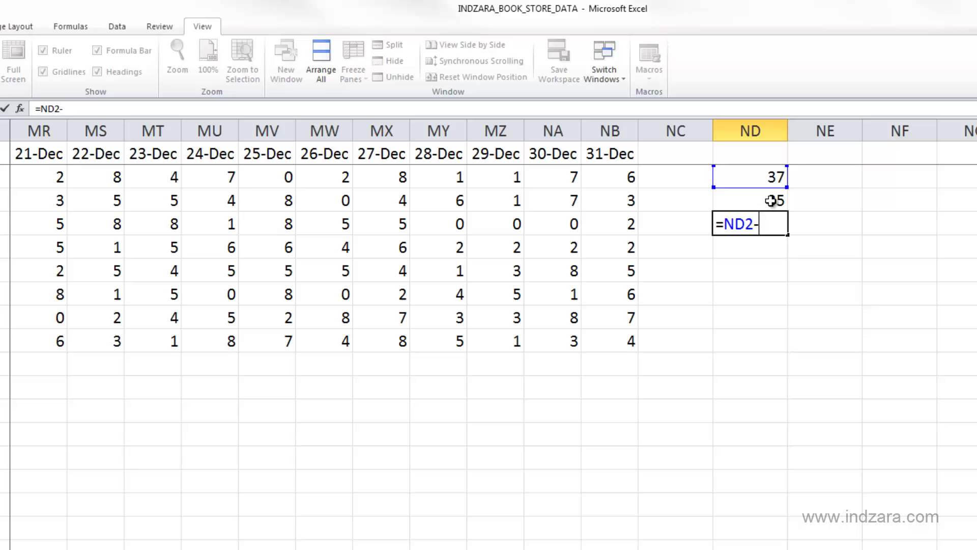
{"action": "left_click", "coordinate": [772, 203]}
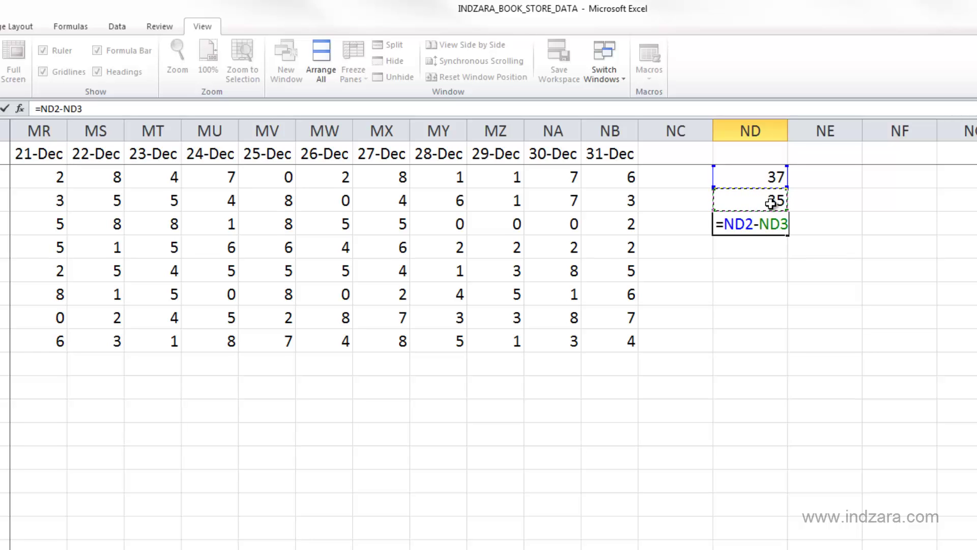
{"action": "key", "text": "Return"}
{"action": "left_click", "coordinate": [868, 222]}
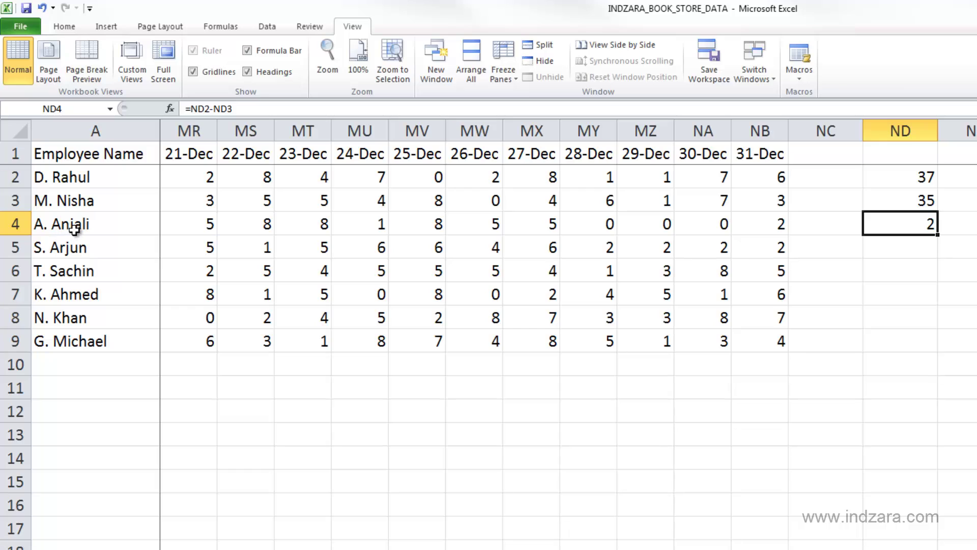
Step: Change NB4 back to 4, so ND3 recalculates to 37 and ND4 reads 0
{"action": "left_click", "coordinate": [784, 228]}
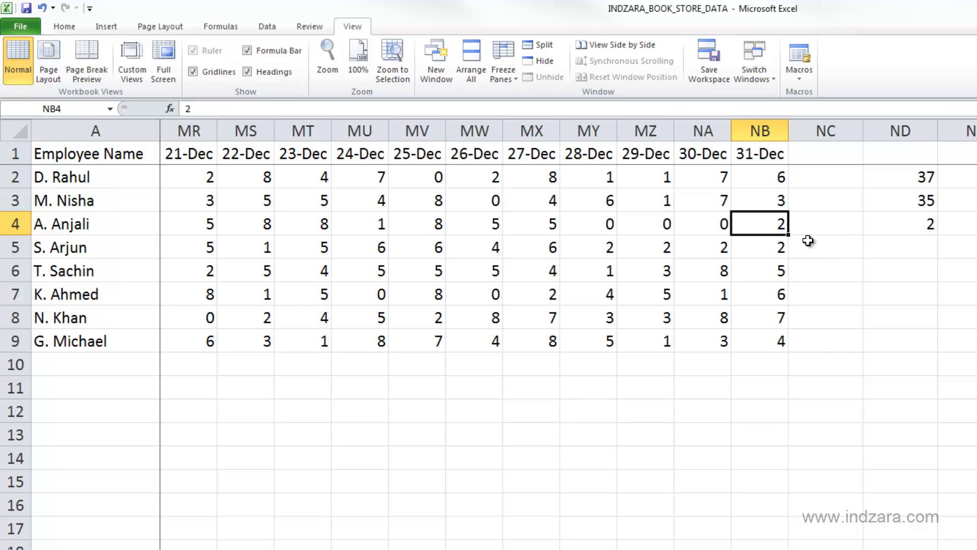
{"action": "type", "text": "4"}
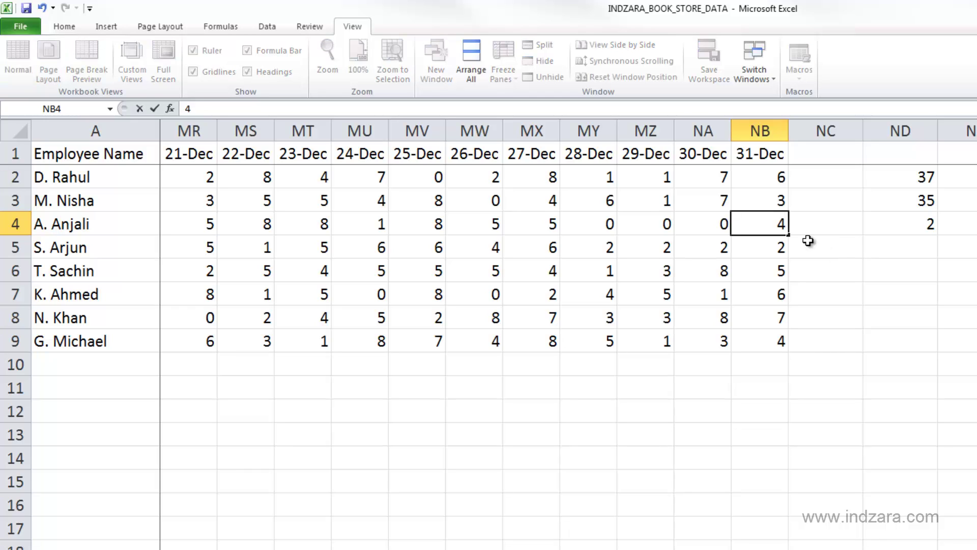
{"action": "key", "text": "Return"}
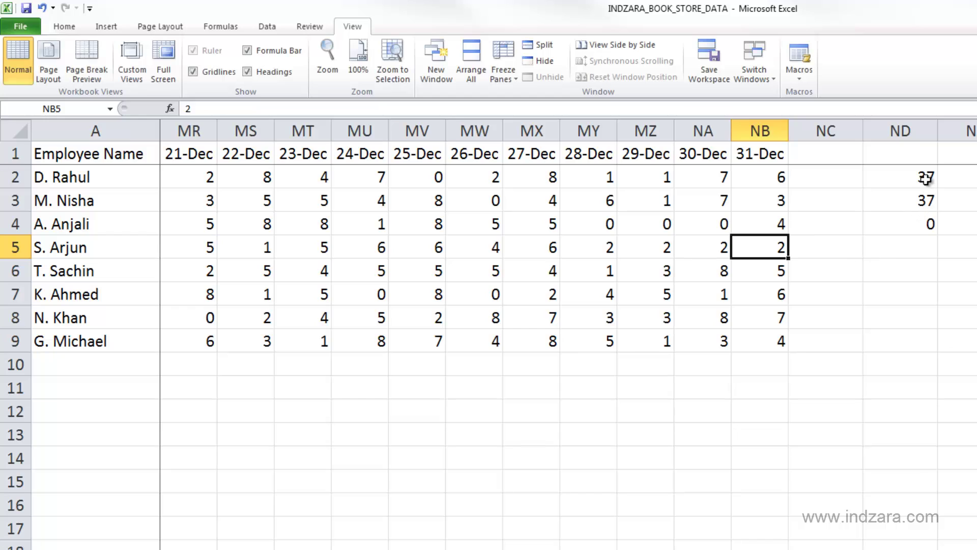
{"action": "left_click", "coordinate": [927, 225]}
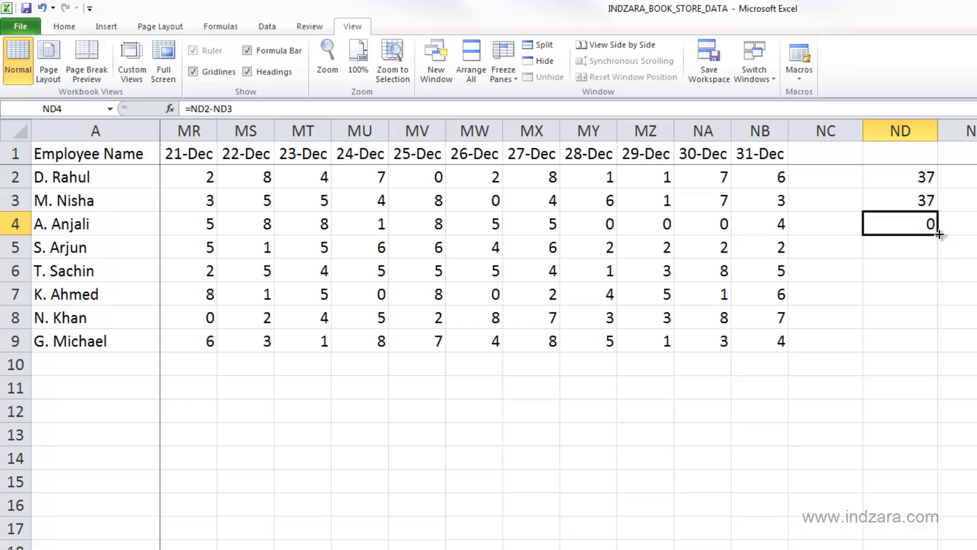